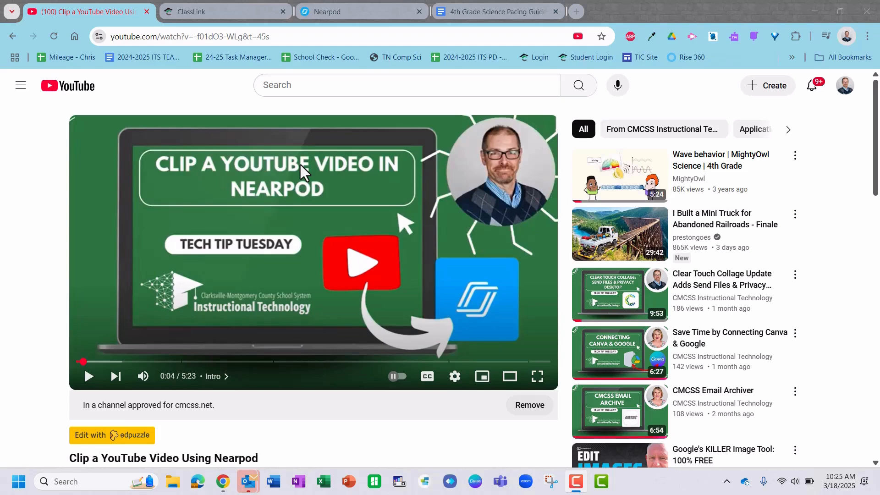
Step: Switch to Nearpod, create a new lesson from scratch and title it "Waves and Their Properties"
click(208, 12)
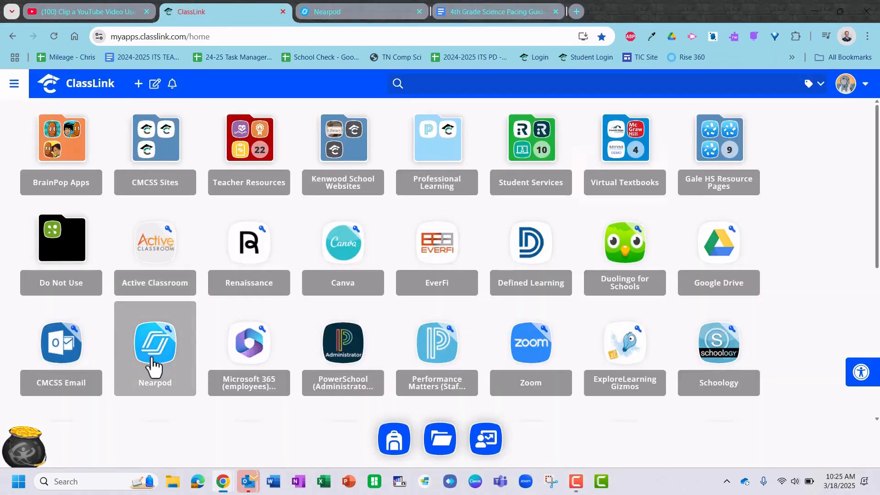
click(369, 13)
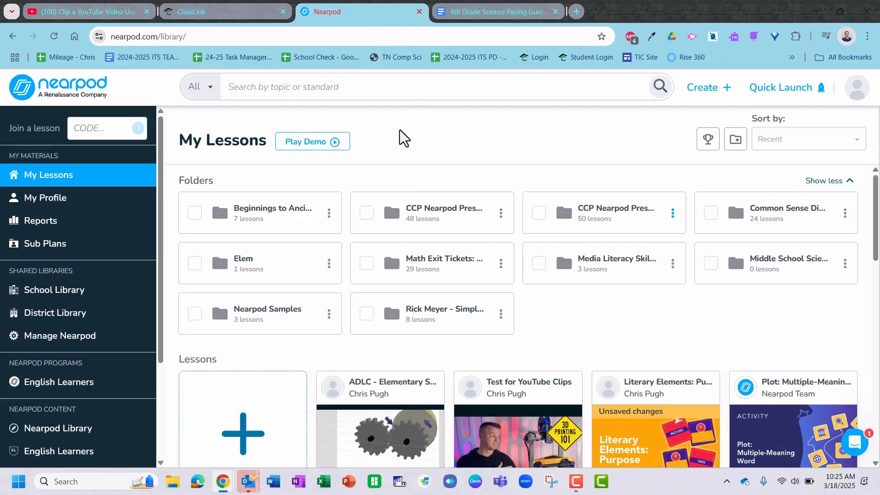
click(761, 92)
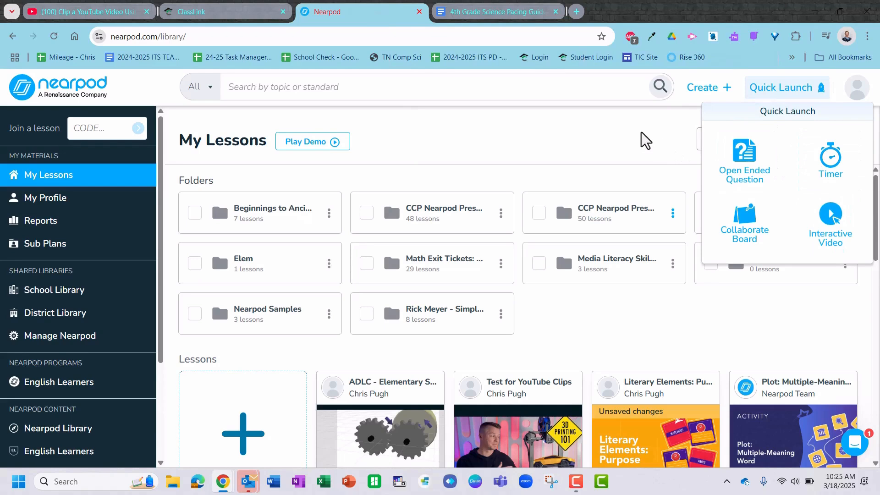
scroll(373, 202, down, 3)
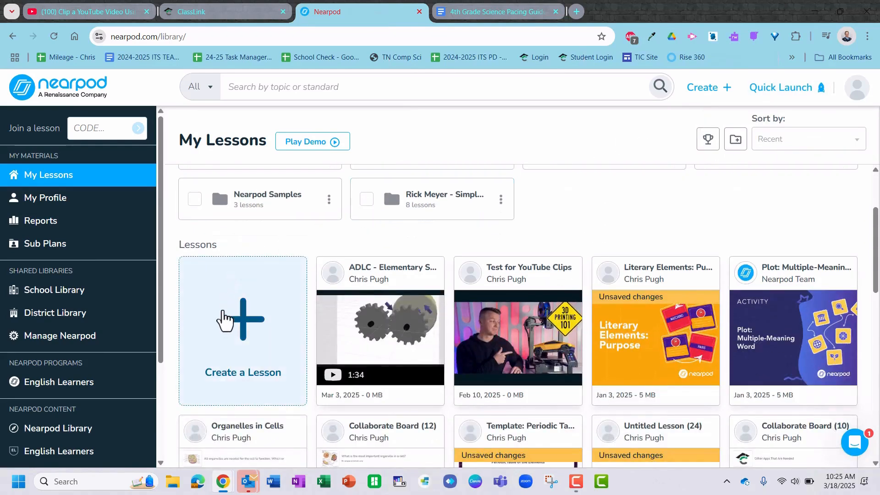
click(225, 321)
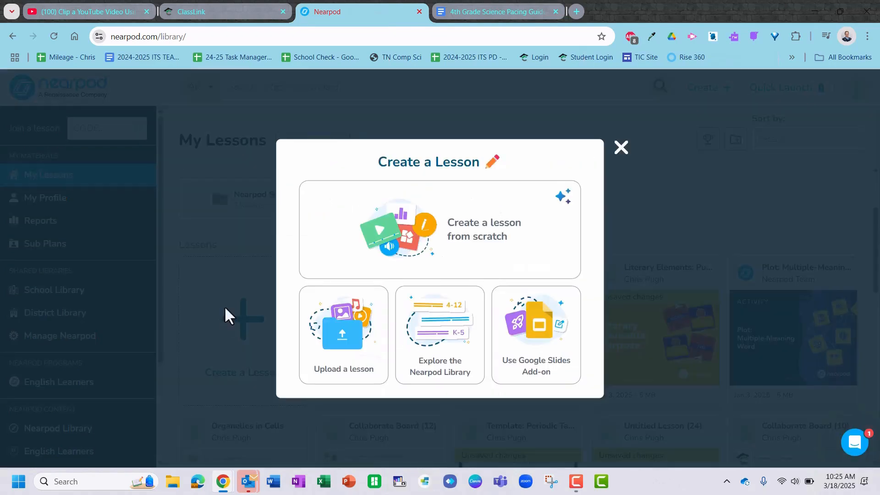
click(398, 214)
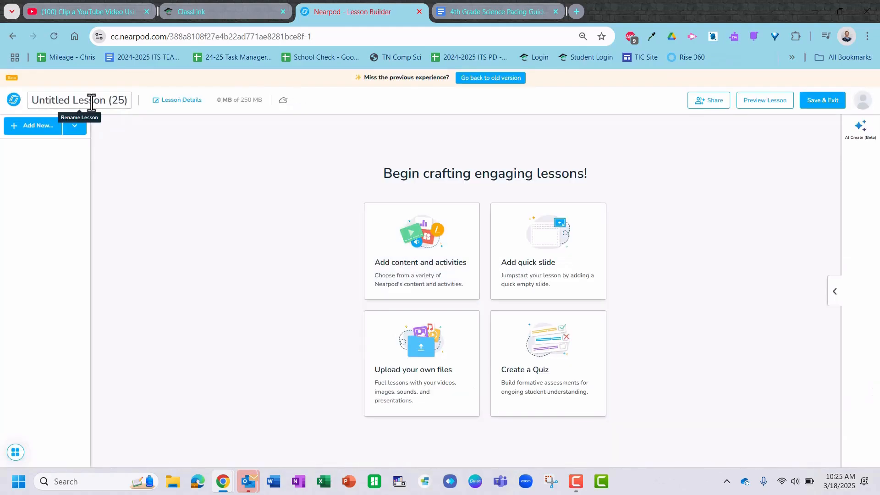
click(90, 102)
text(Waves and Their Properties)
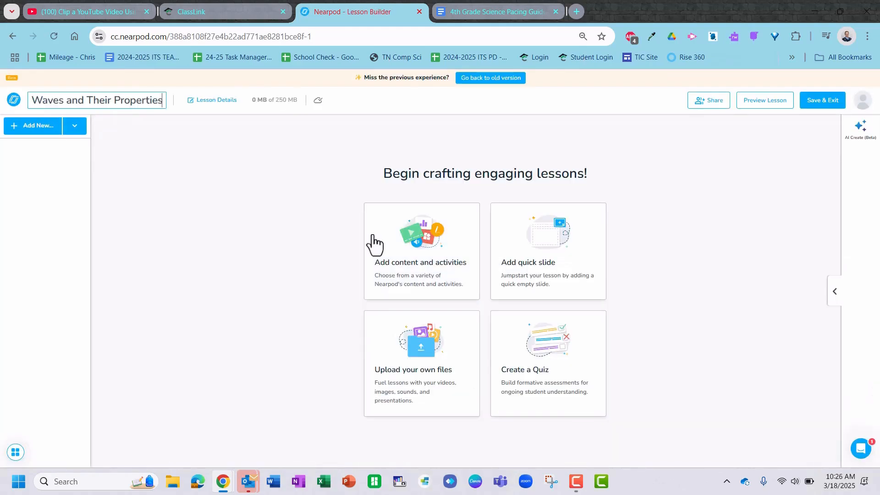
Step: Add an interactive Video activity to the lesson
click(399, 248)
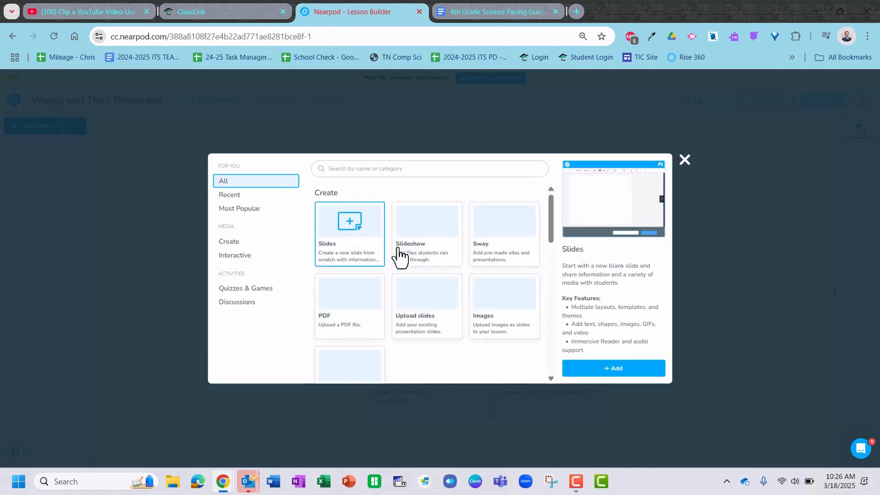
click(234, 259)
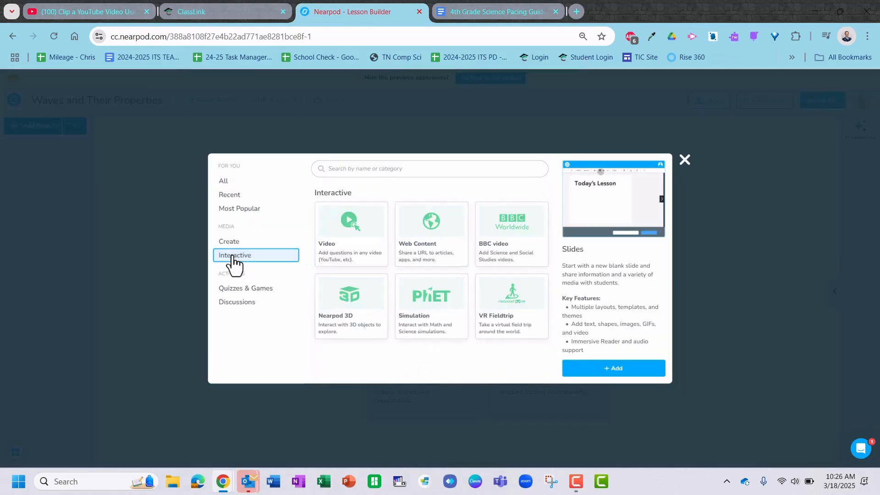
click(348, 231)
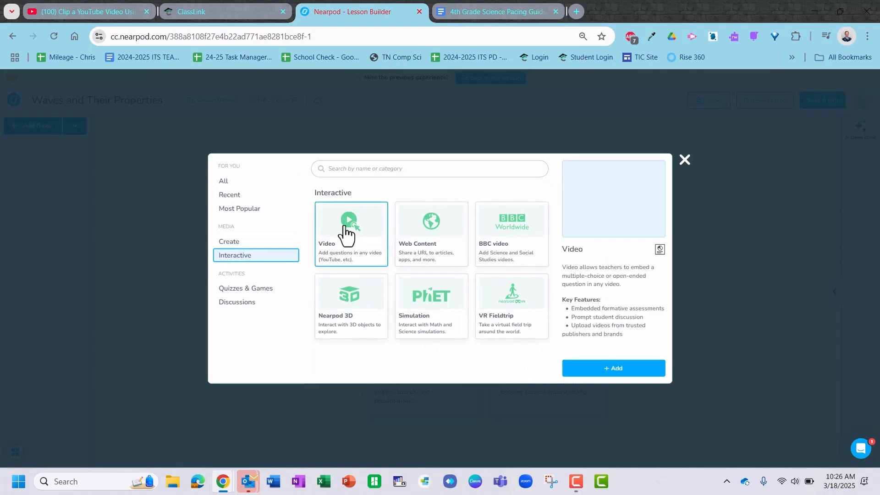
click(614, 370)
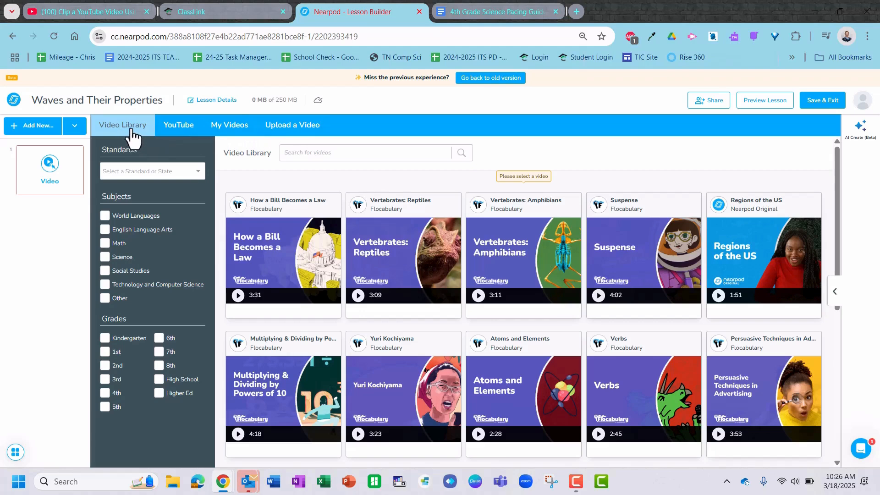
Step: Look through the YouTube, My Videos and Upload a Video sources for the video activity
click(177, 135)
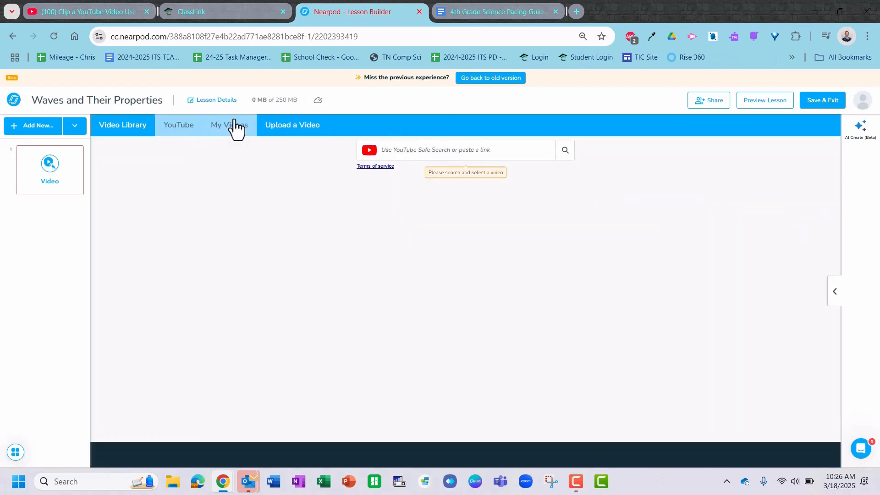
click(227, 137)
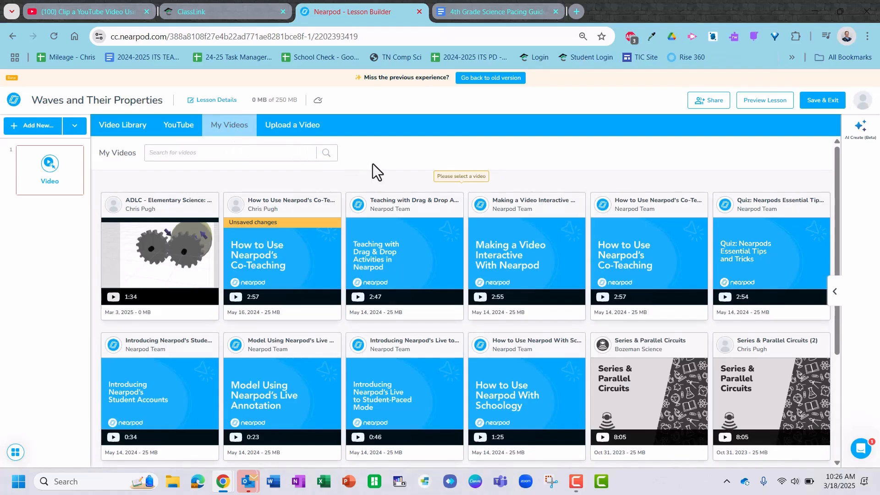
click(297, 130)
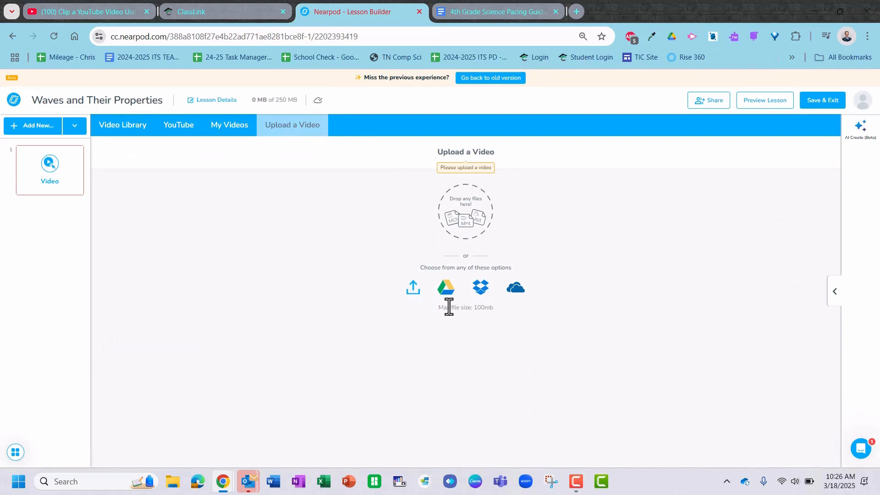
Step: Filter the Video Library by the TN standards, the Science subject and 4th grade
click(127, 133)
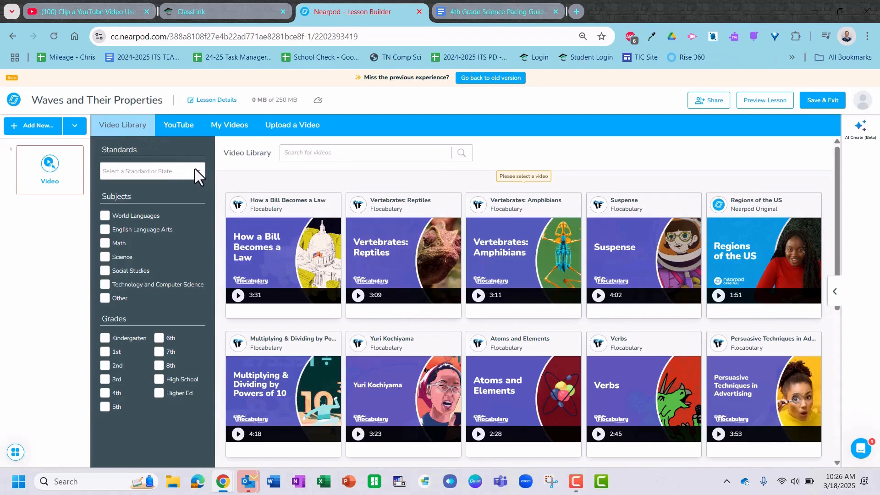
click(194, 171)
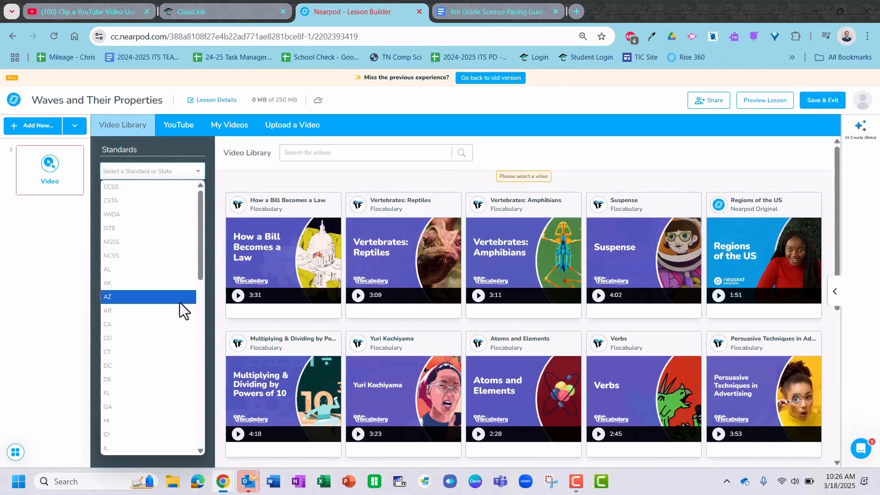
scroll(180, 303, down, 10)
click(144, 347)
click(105, 243)
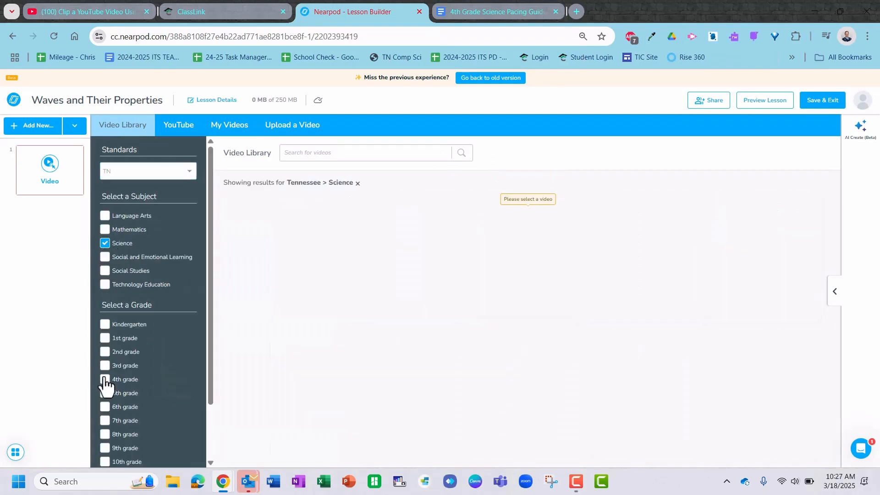
click(105, 379)
Step: Narrow the library to strand 4.PS4.1 on simple wave models and select Flocabulary's Wave Properties video
scroll(141, 367, down, 3)
click(178, 415)
scroll(154, 335, down, 10)
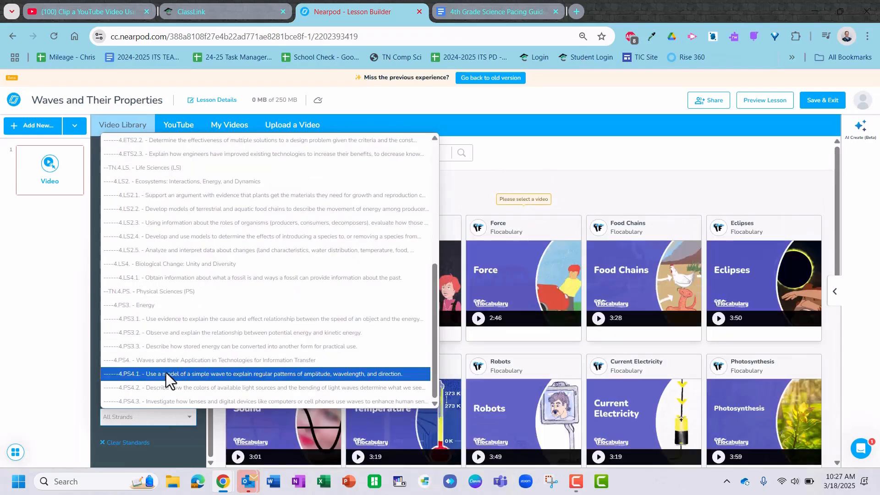
click(166, 373)
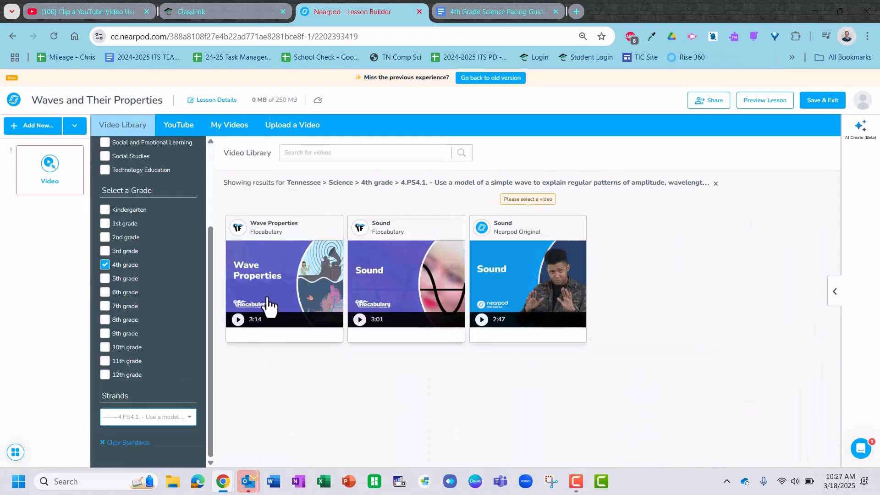
mouse_move(251, 330)
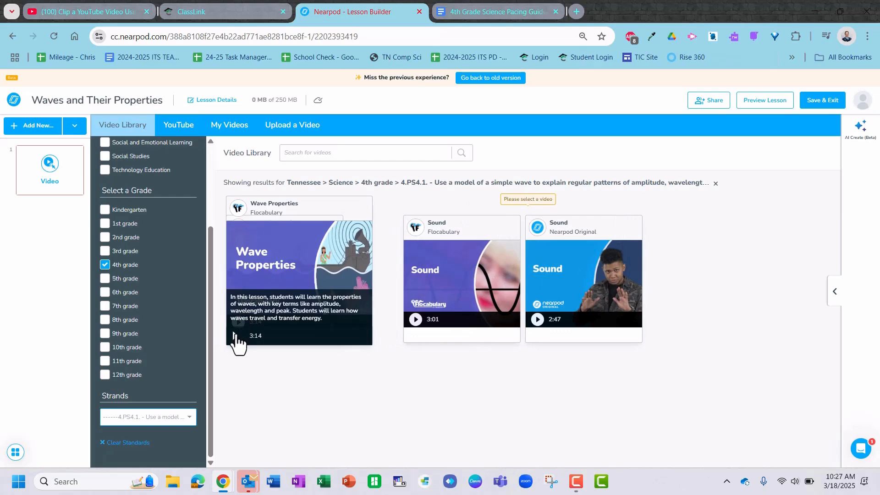
click(235, 336)
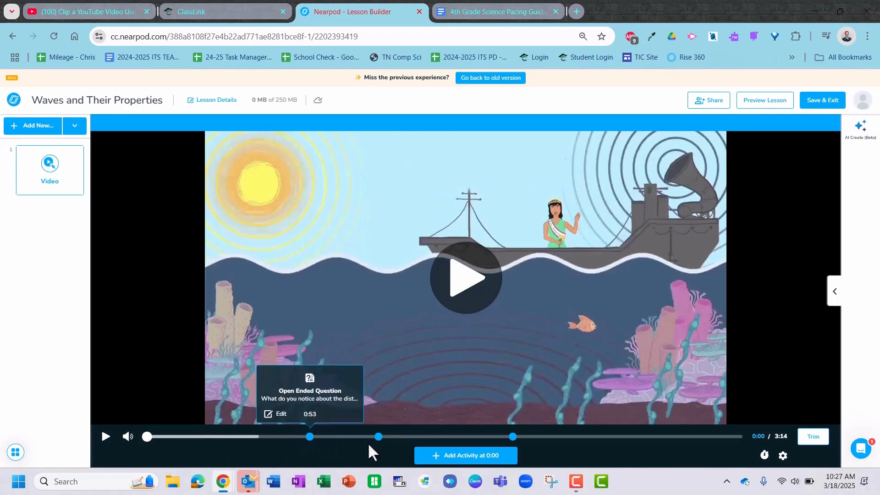
Step: Open the video's embedded open-ended question at 0:53, examine its wording, and return to the video
mouse_move(377, 440)
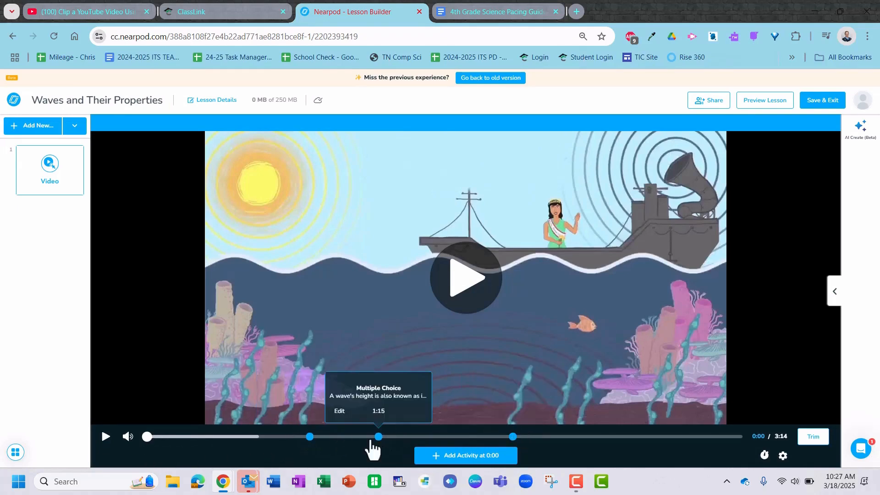
mouse_move(310, 440)
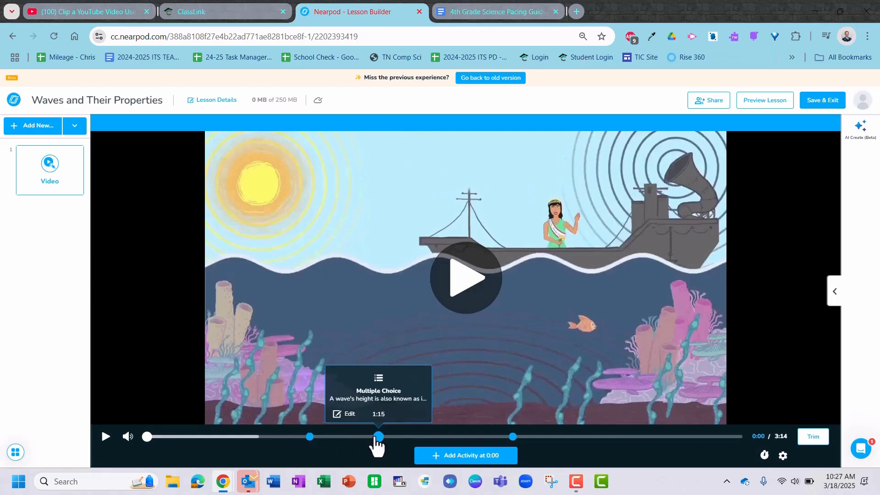
click(310, 437)
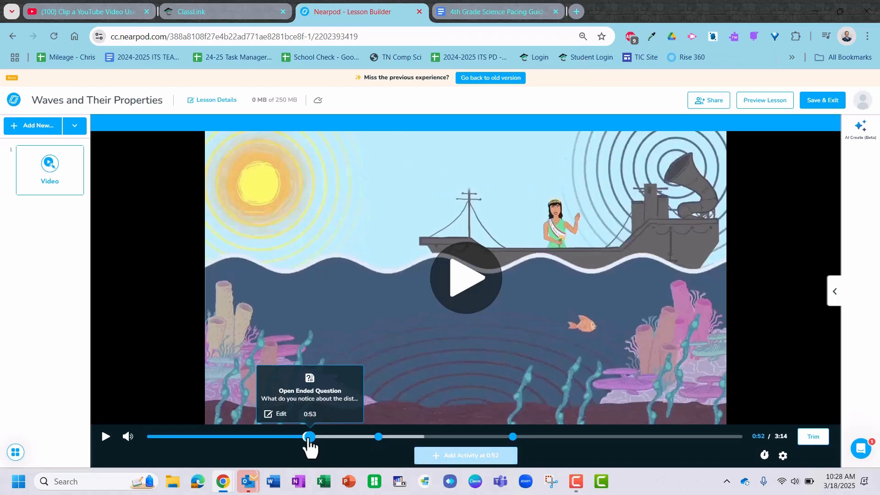
click(270, 415)
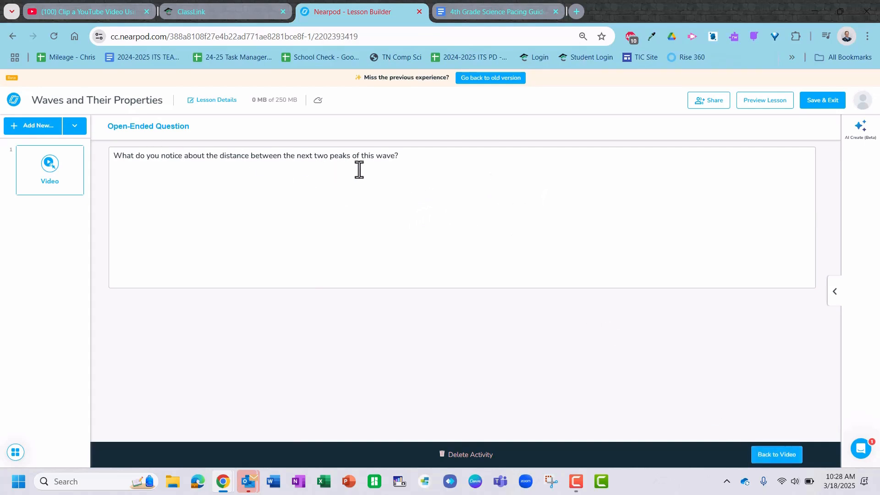
click(772, 455)
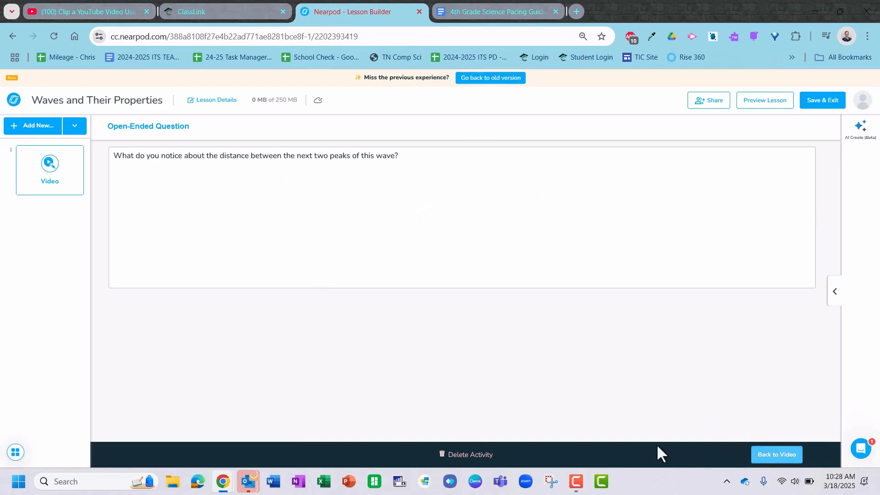
Step: Open the embedded multiple-choice question at 1:15, examine its answers, and return to the video
click(378, 438)
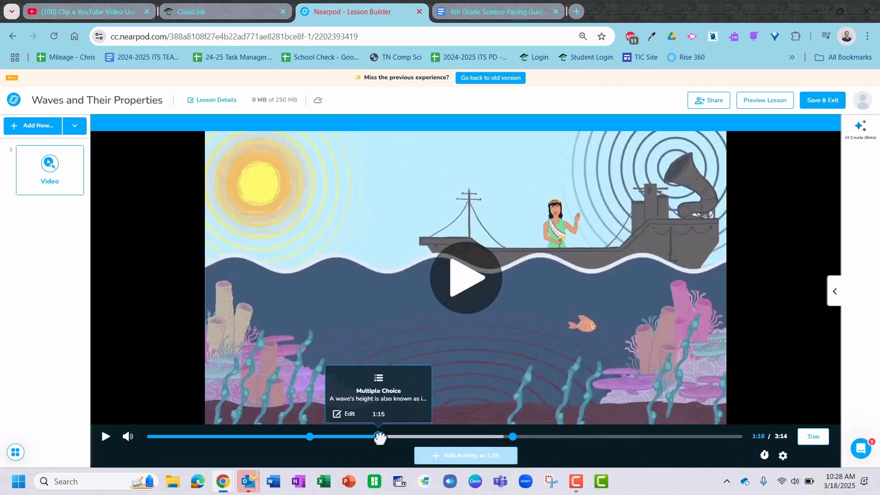
click(347, 416)
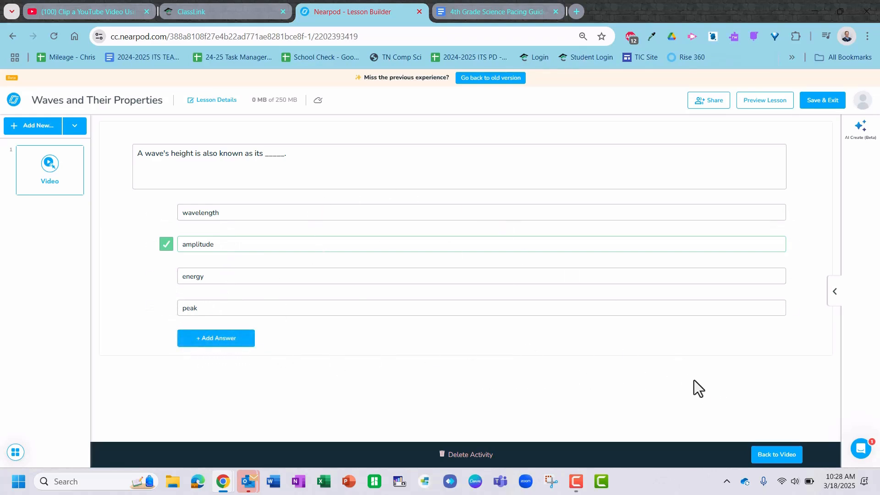
click(773, 456)
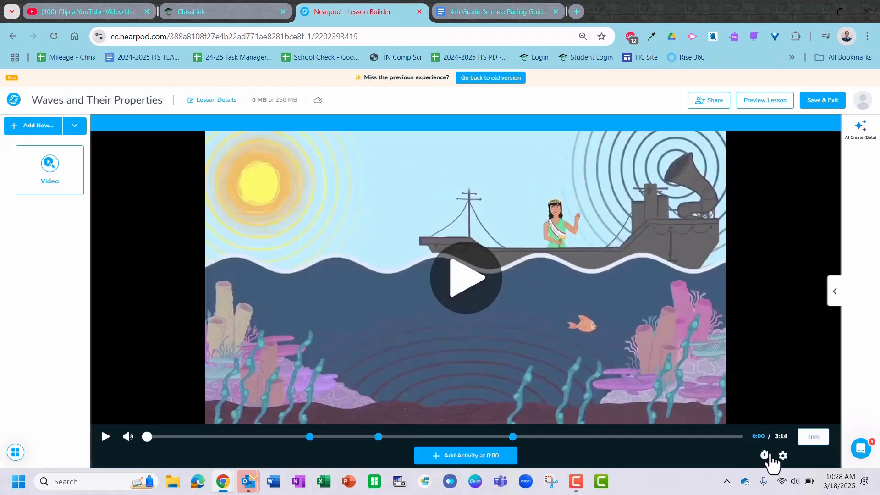
Step: Check which activity types can be inserted at 1:39 in the video, without adding one
click(451, 435)
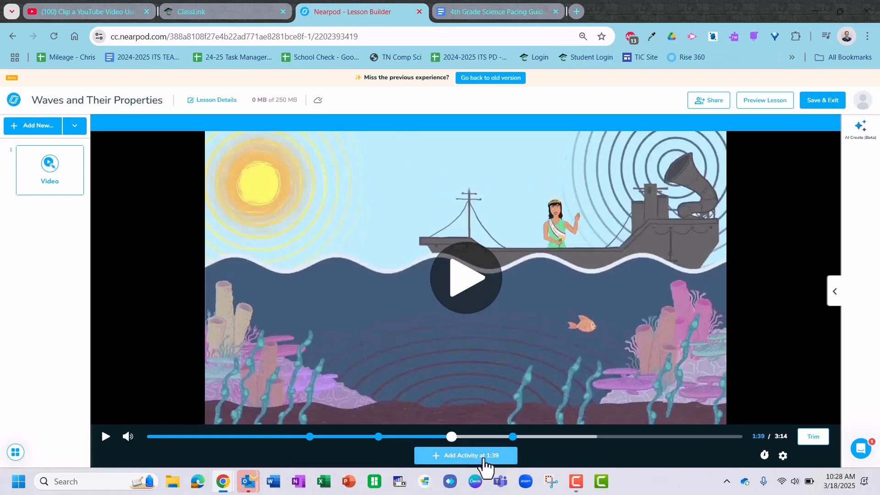
click(482, 458)
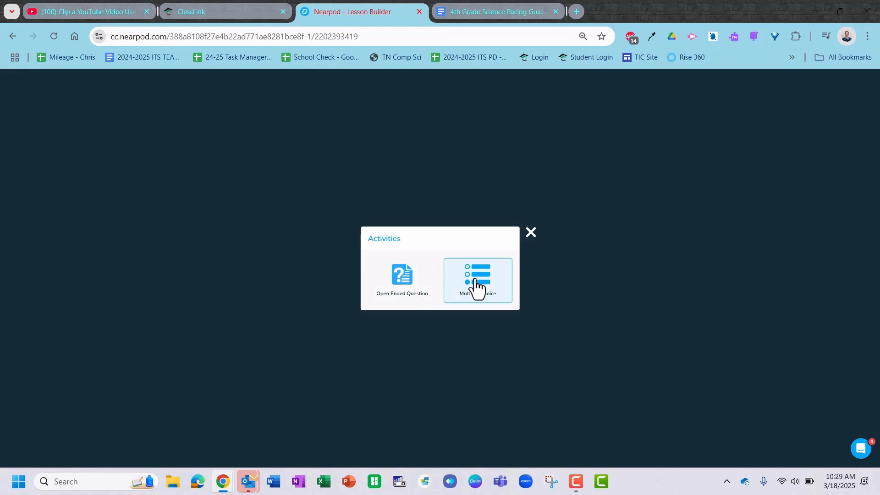
click(531, 232)
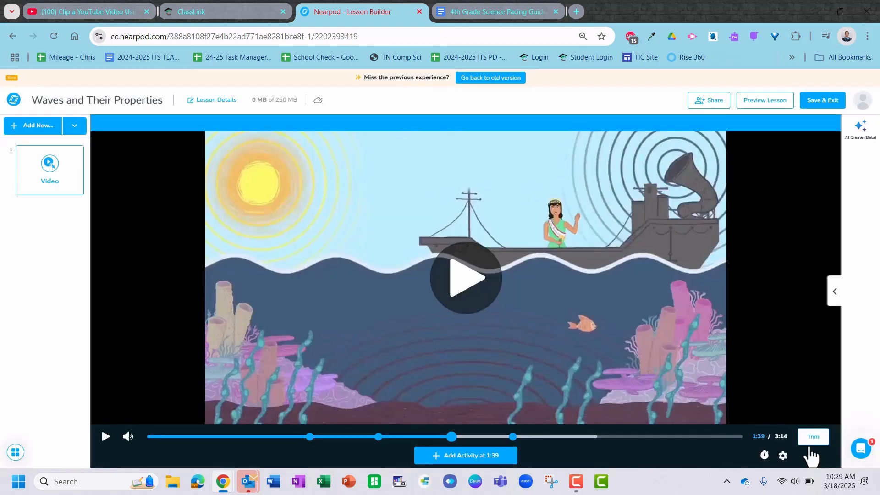
Step: Try trimming the end of the video back to about 2:25 and cancel the trim
click(810, 438)
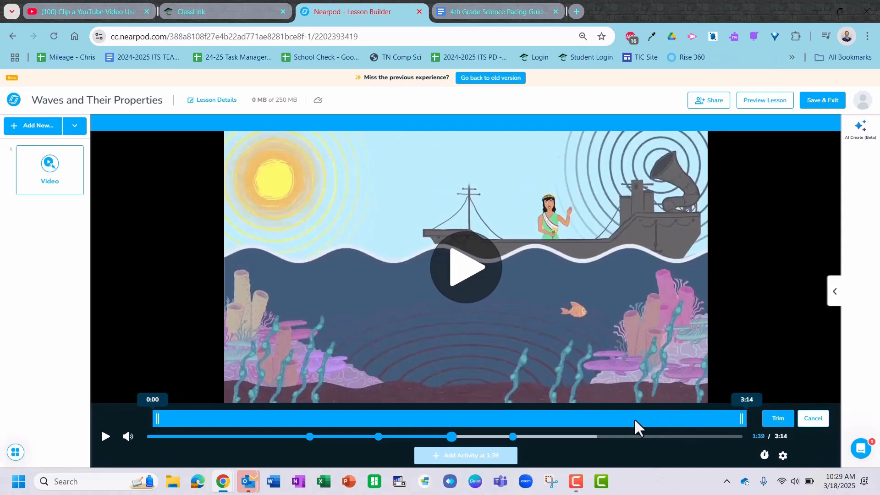
drag(739, 418, 582, 419)
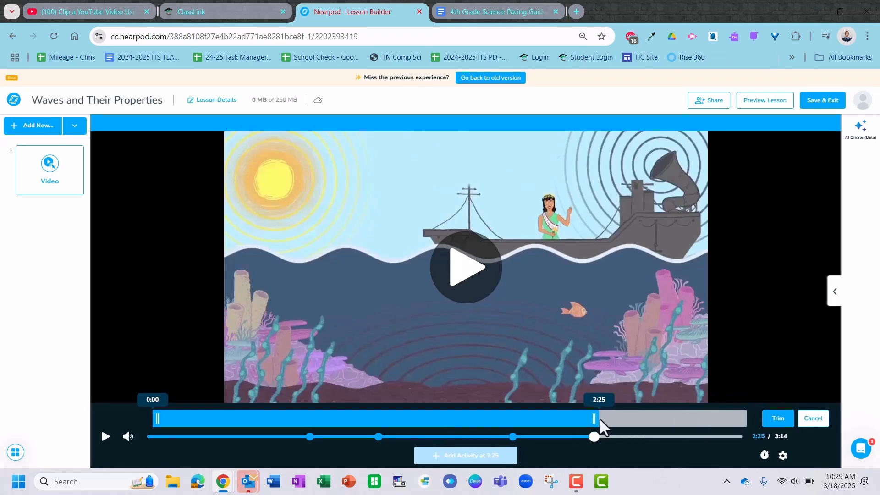
click(813, 418)
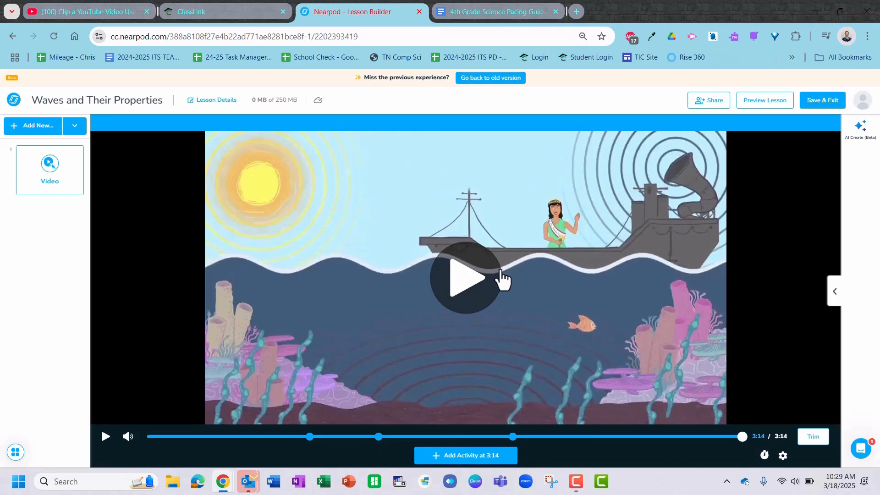
Step: Save and exit the lesson, and check the teach options available for "Waves and Their Properties"
click(832, 107)
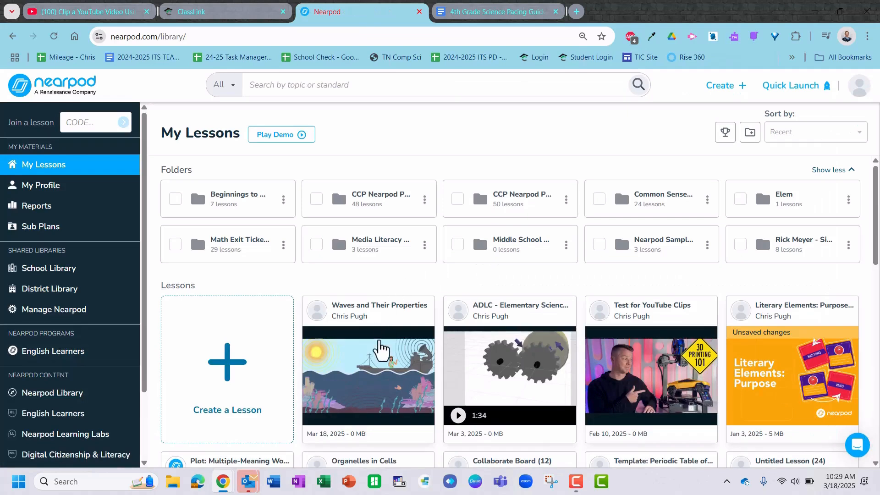
click(375, 370)
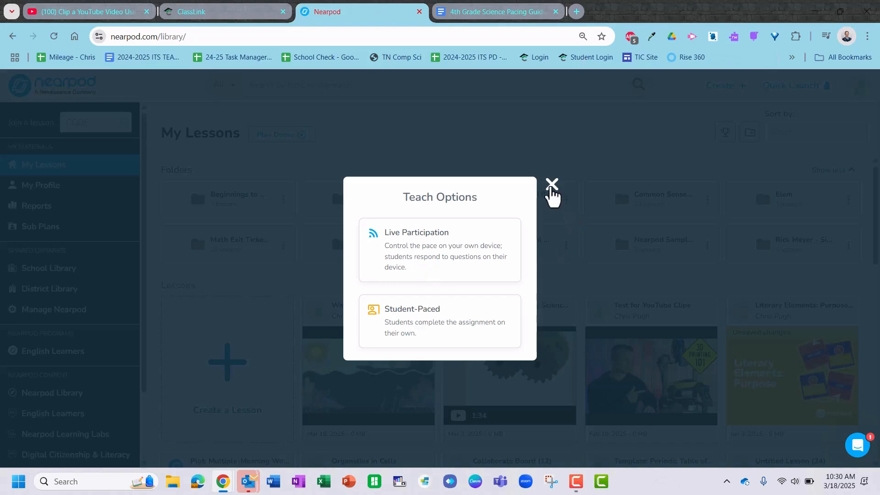
click(551, 187)
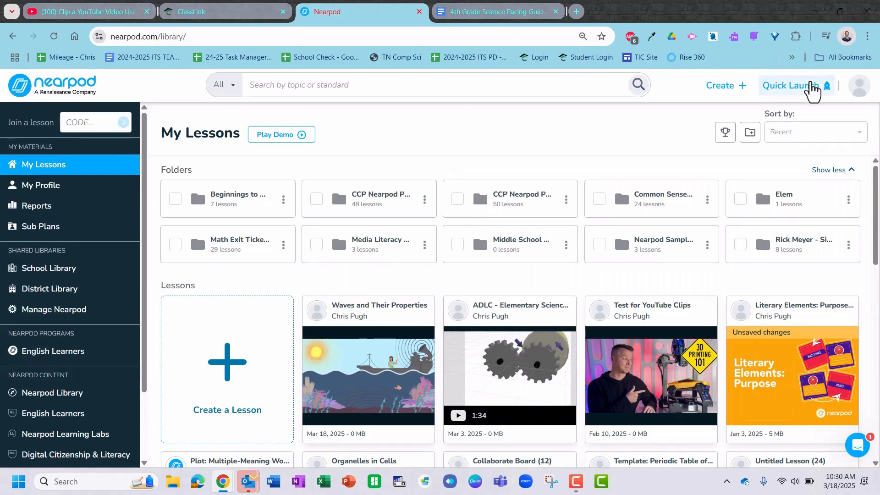
Step: Start a quick-launch interactive video with YouTube as the video source
click(812, 87)
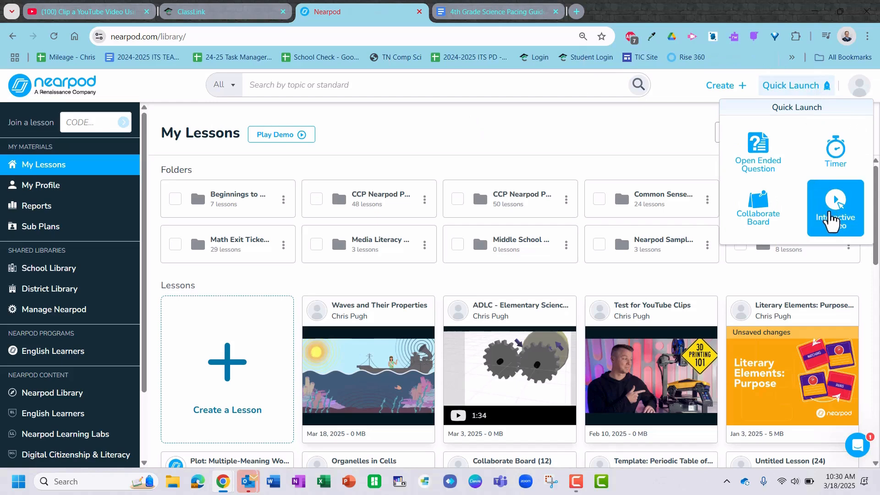
click(831, 221)
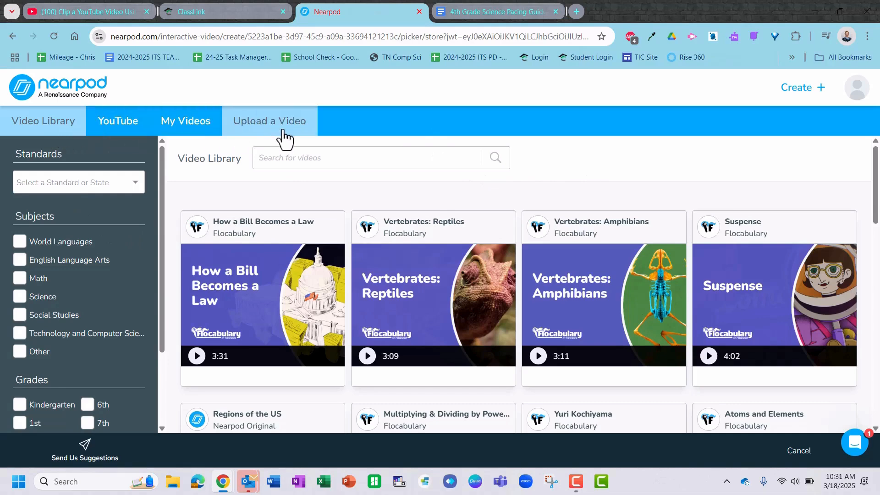
click(130, 130)
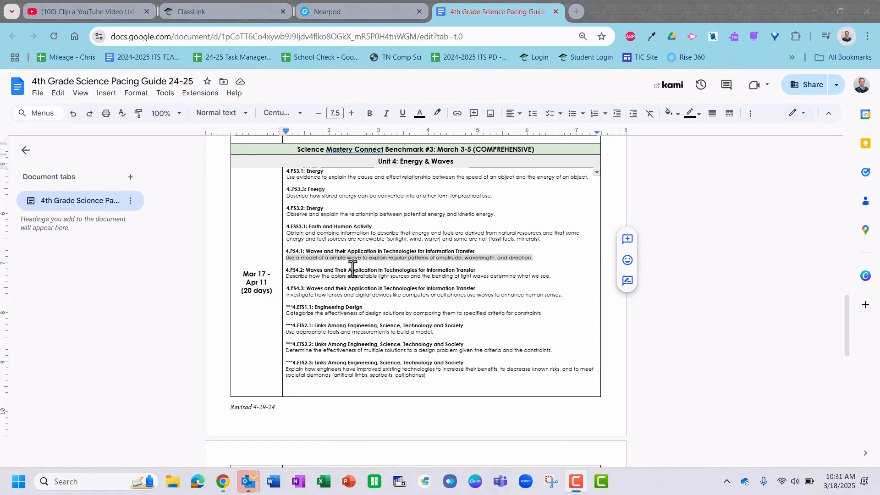
Step: Search YouTube with the 4.PS4.1 standard text from the pacing guide and use "Wave behavior | MightyOwl Science | 4th Grade"
click(309, 13)
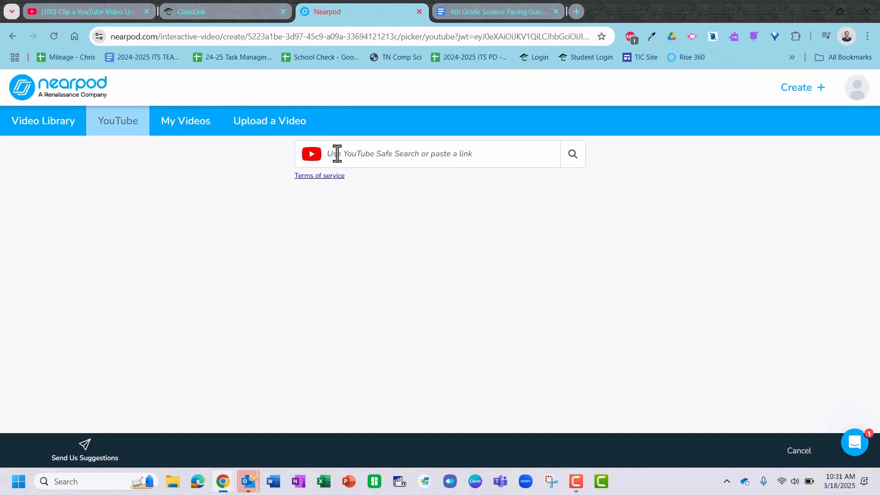
key(ctrl+v)
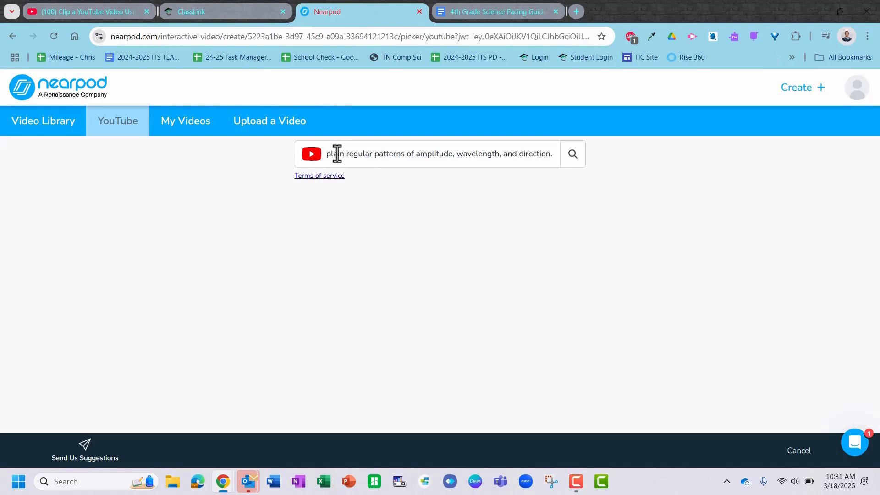
key(Return)
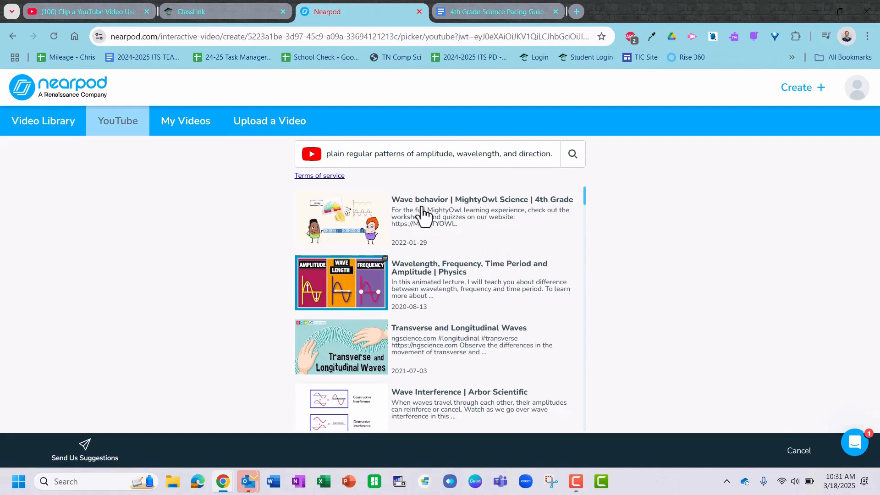
click(367, 220)
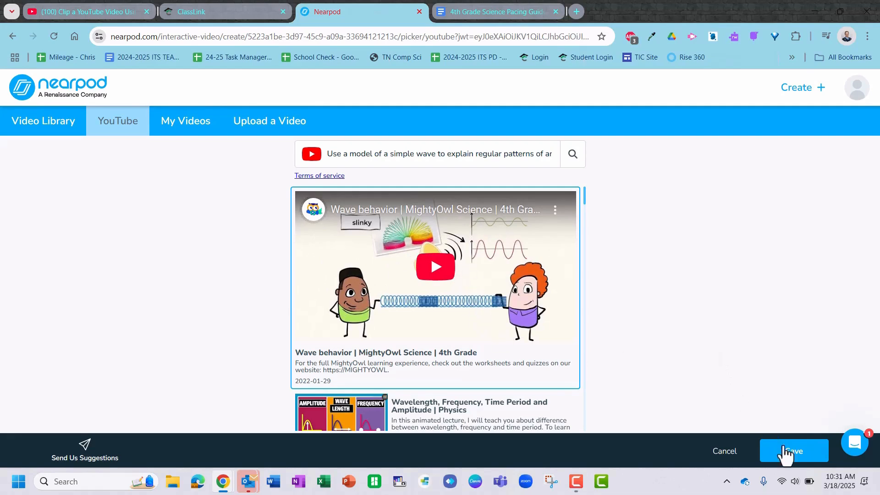
click(794, 455)
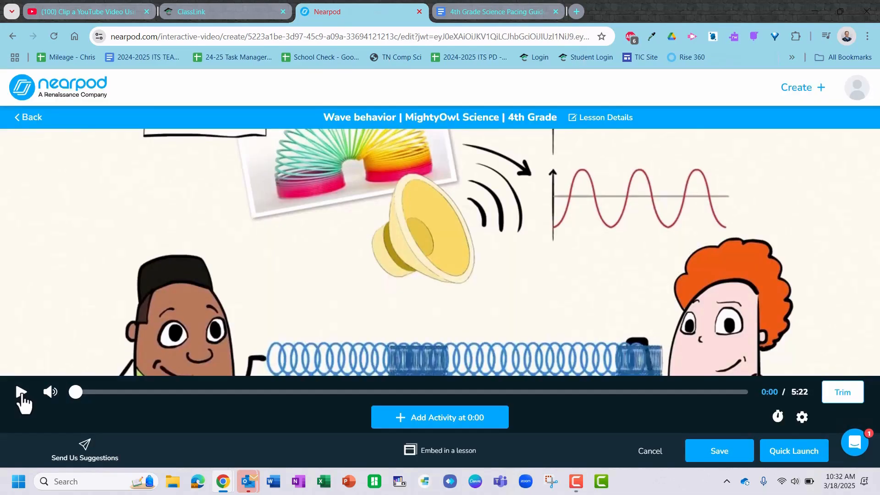
Step: Preview the opening of the wave behavior video and insert a multiple-choice activity at 1:54
mouse_move(75, 392)
mouse_down()
mouse_move(230, 405)
mouse_move(239, 395)
mouse_move(67, 403)
mouse_up()
click(23, 398)
click(24, 400)
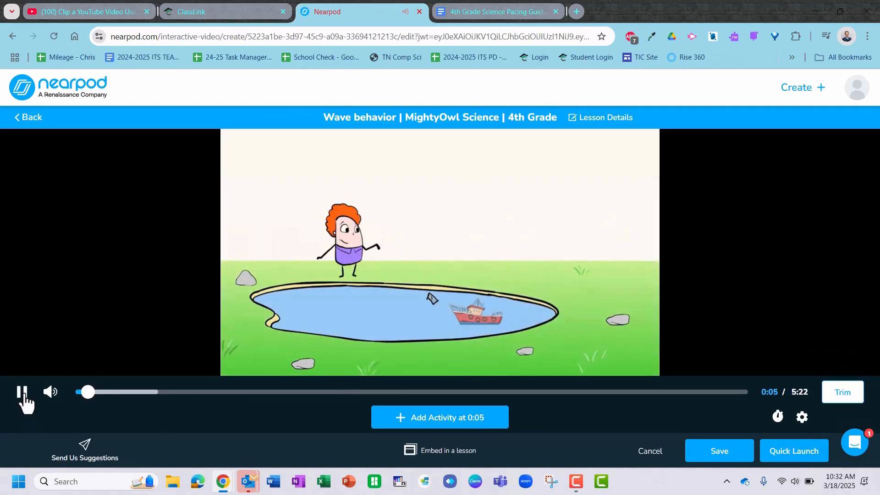
click(24, 398)
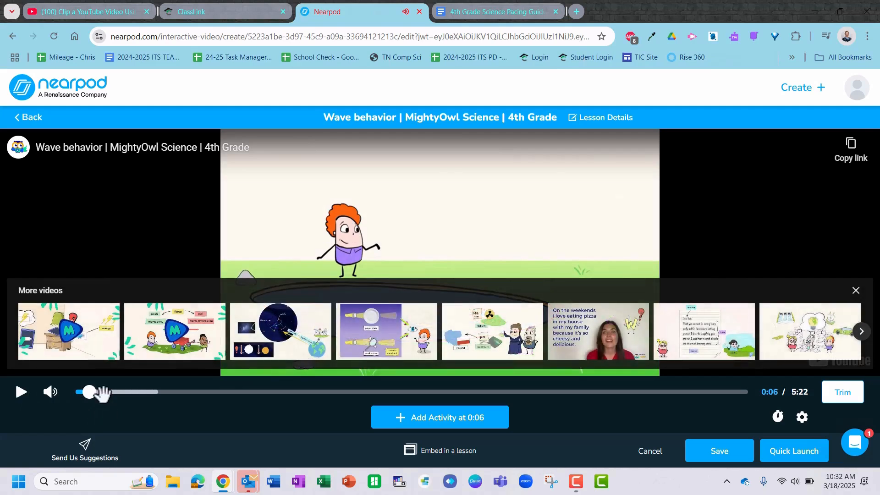
drag(92, 394, 316, 392)
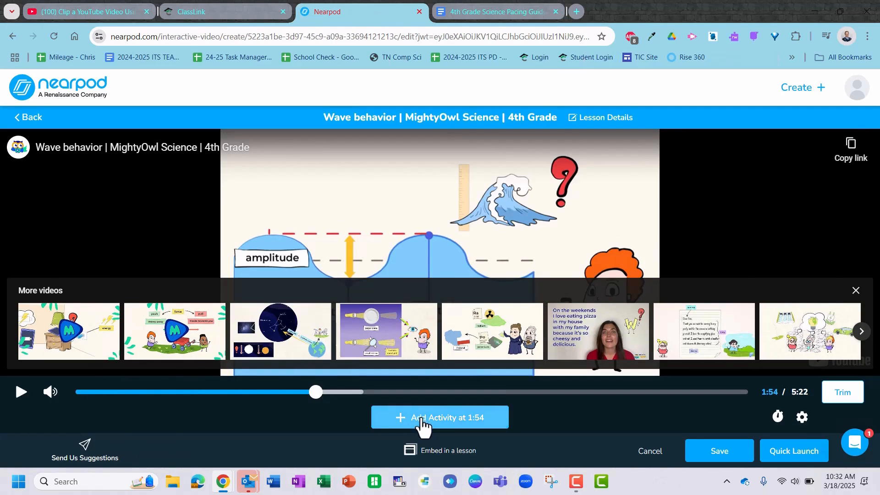
click(423, 426)
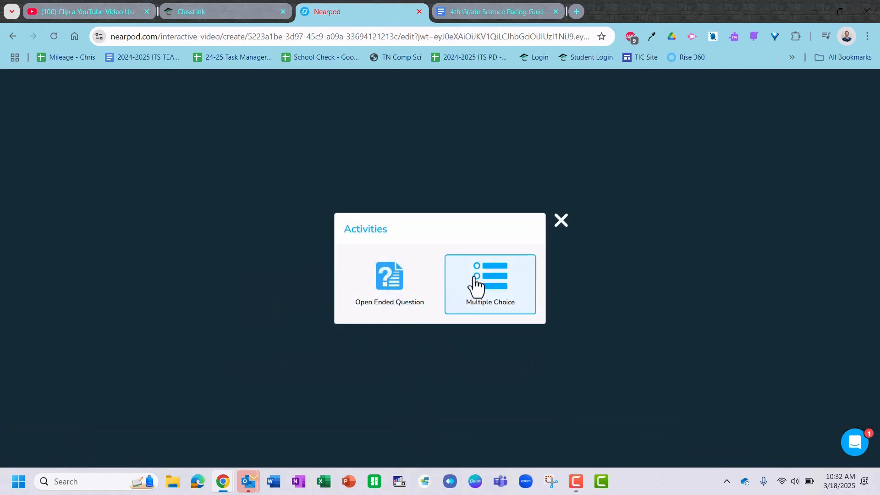
click(477, 285)
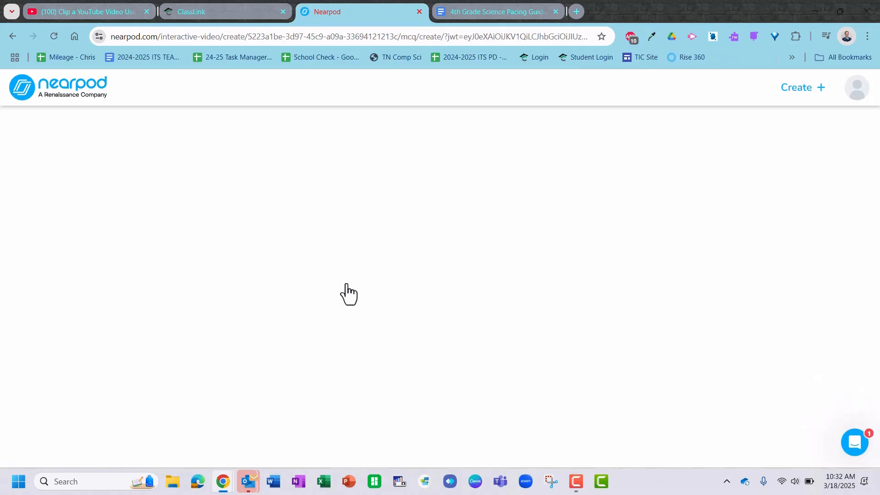
Step: Enter the question "What type of wave has motion that is perpendicular to the direction of the wave?"
click(207, 153)
text(What )
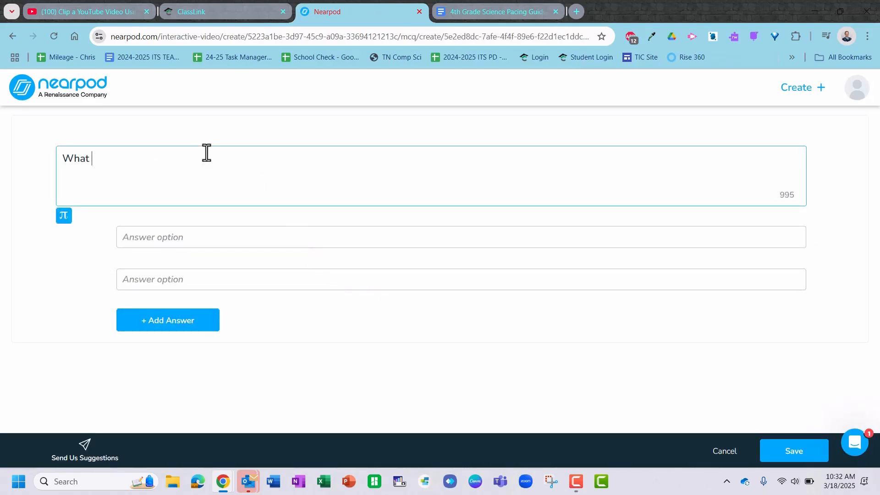
text(type of wave has motion that is perpendicular to the direction of the wave?)
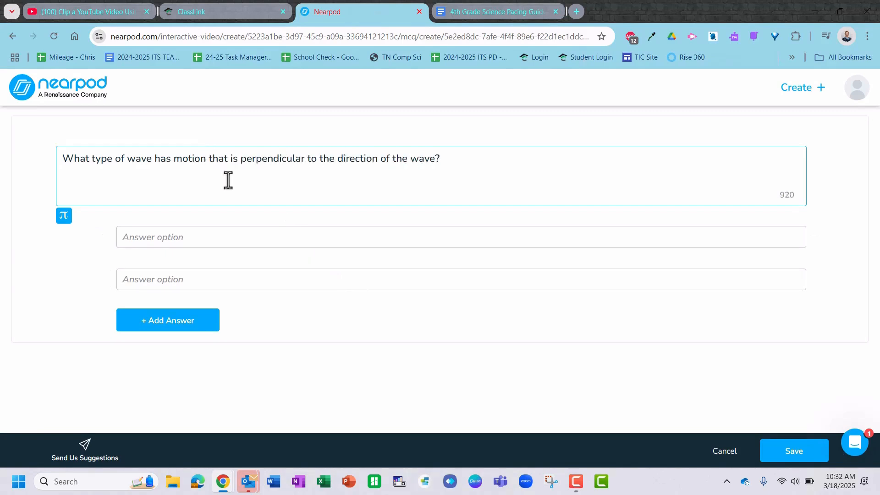
Step: Give the question four answer options: Longitudinal, Transverse, Seismic and Mechanical
click(158, 237)
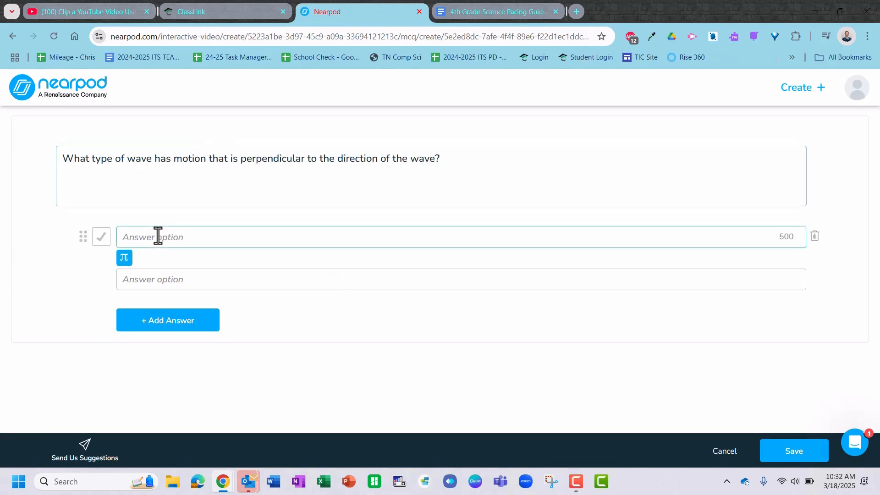
text(Longitudinal)
click(147, 279)
text(Transverse)
click(151, 318)
text(S)
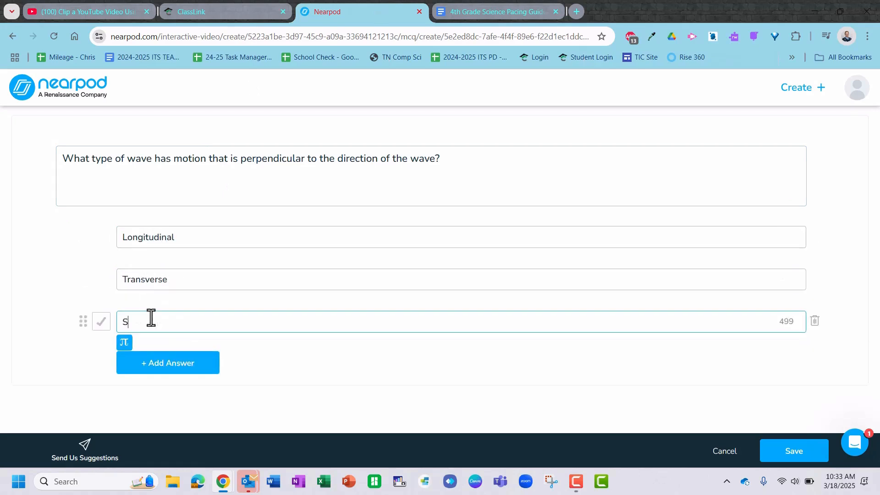
text(eismic)
click(226, 365)
click(133, 365)
text(Mechanical)
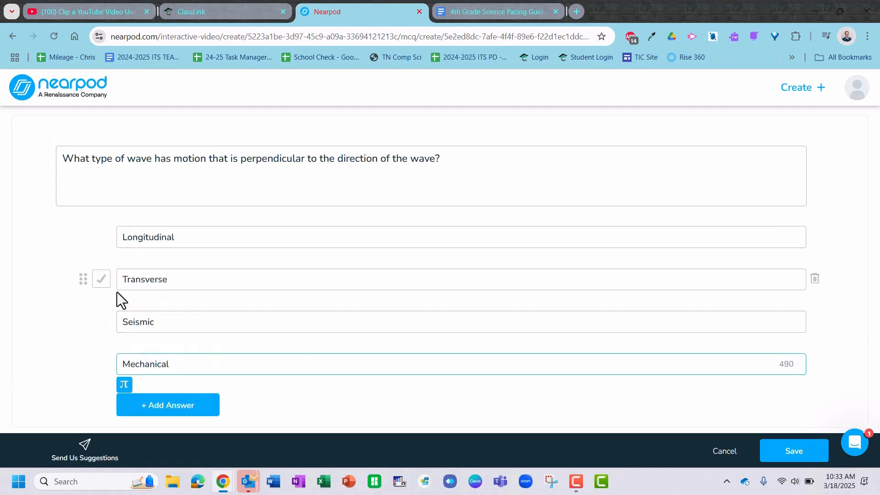
Step: Mark Transverse as the correct answer and save the multiple-choice question
click(101, 279)
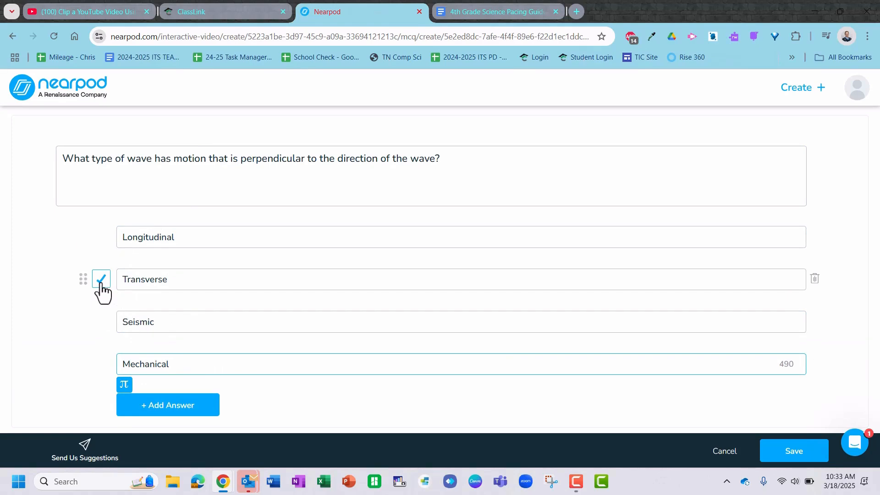
click(101, 284)
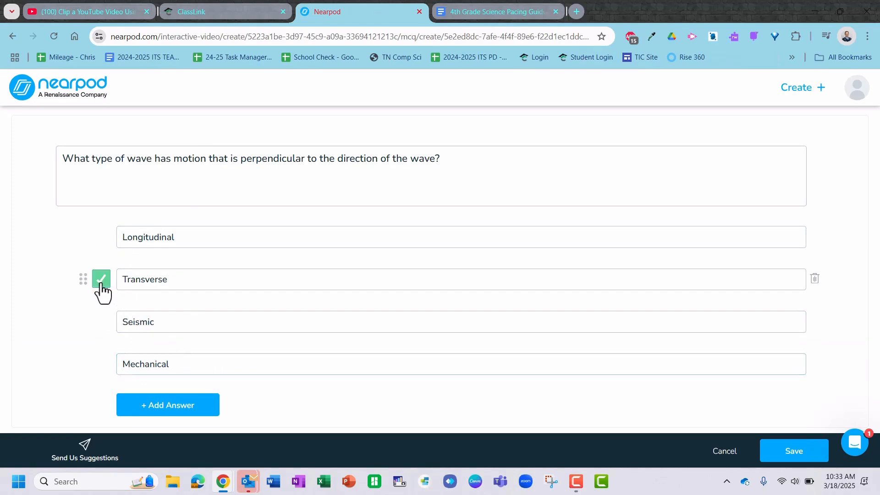
click(795, 454)
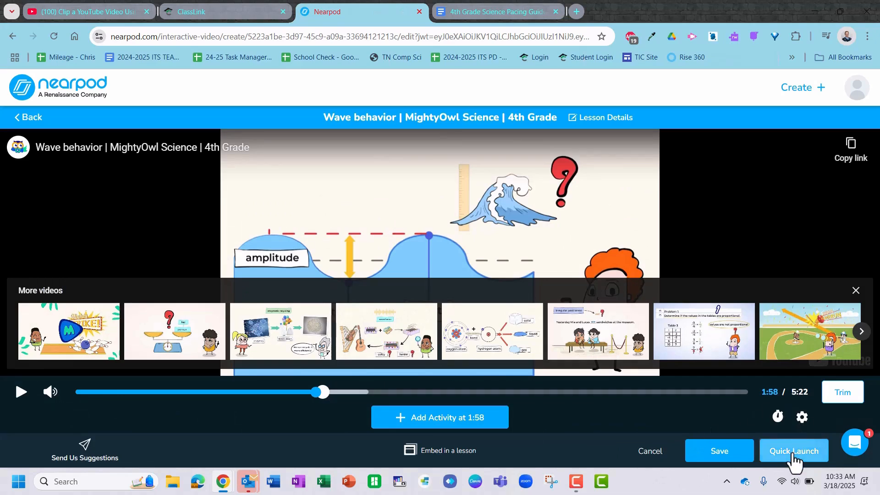
Step: Save the wave behavior interactive video to the library and check its teach options
click(724, 454)
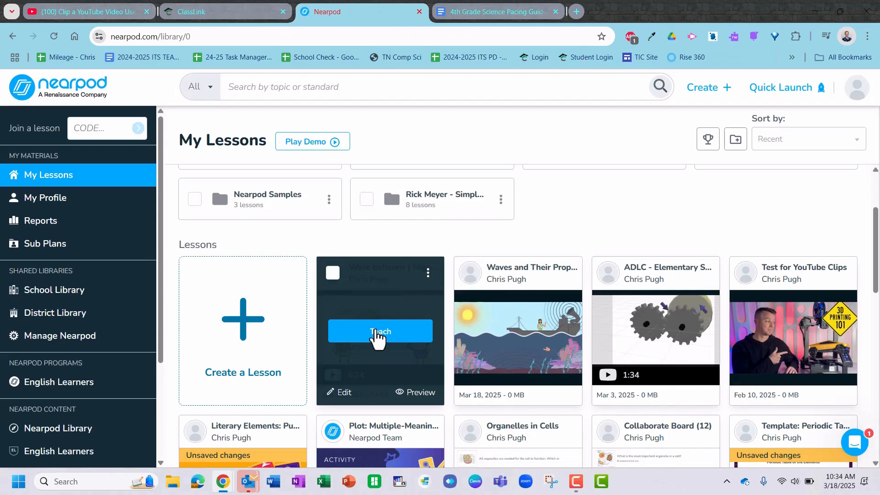
click(378, 334)
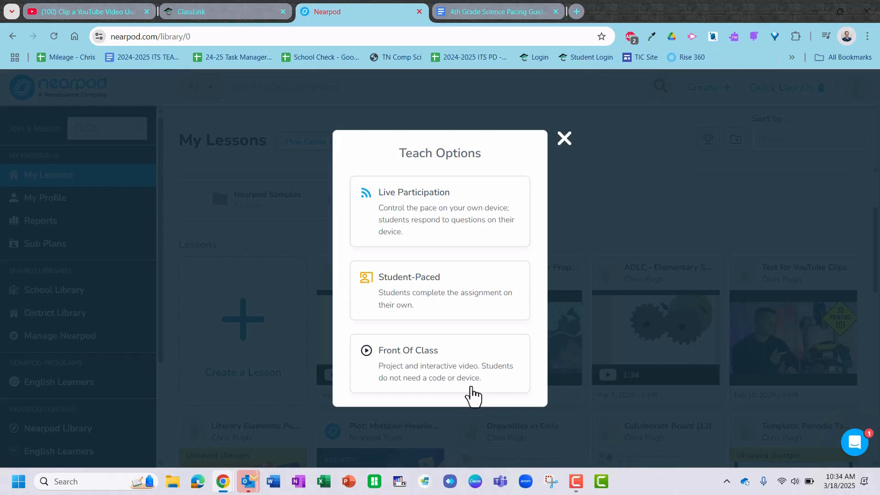
click(565, 138)
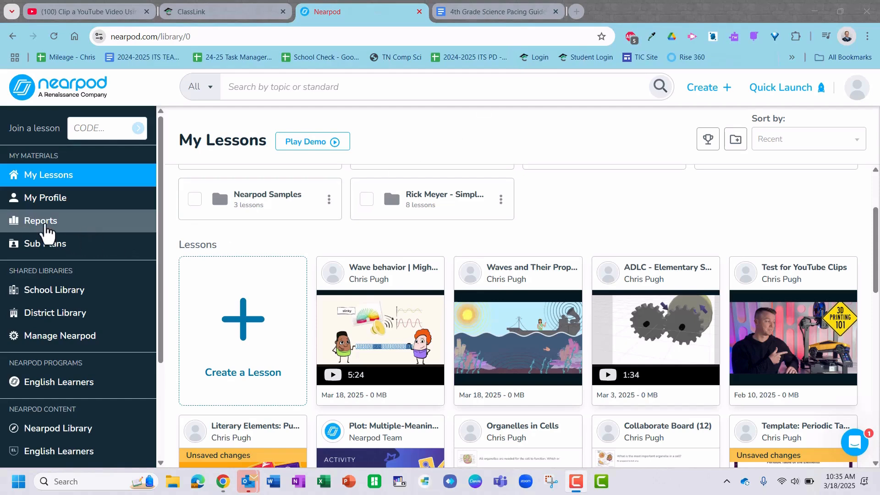
Step: View the post-session reports and open the 8:25 am "Test for YouTube Clips" session name for editing, leaving it without a new name
click(46, 225)
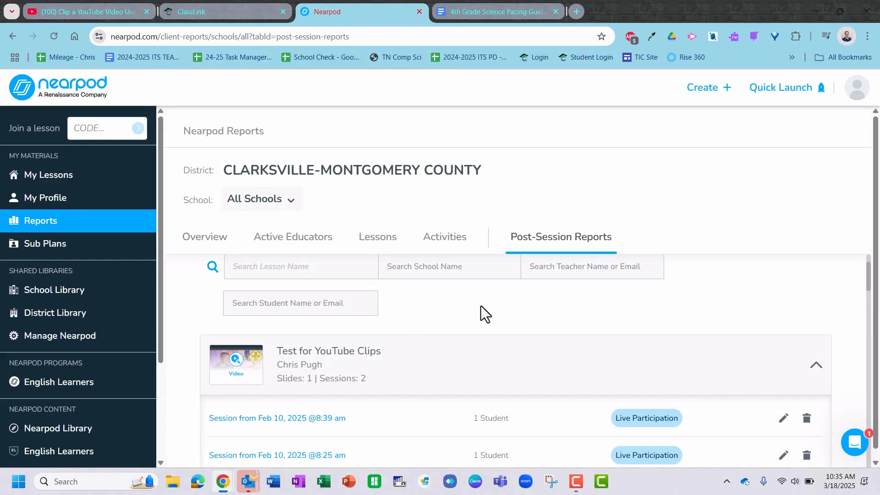
scroll(480, 306, down, 1)
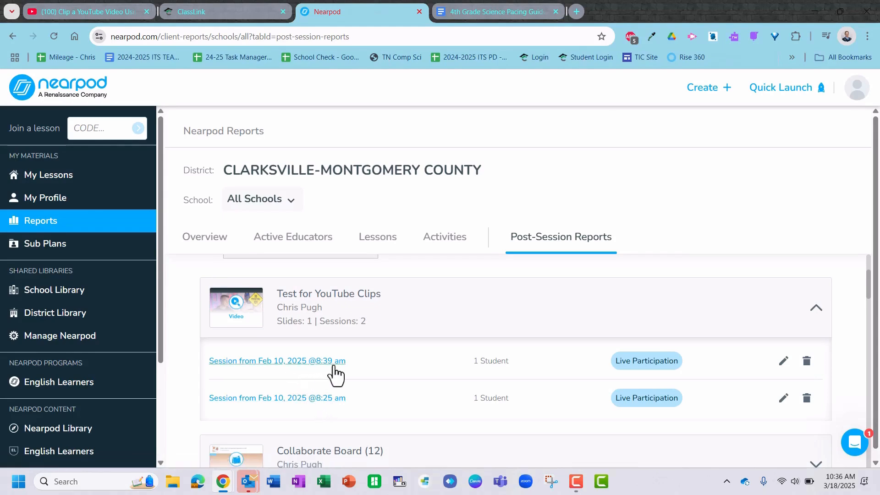
click(783, 398)
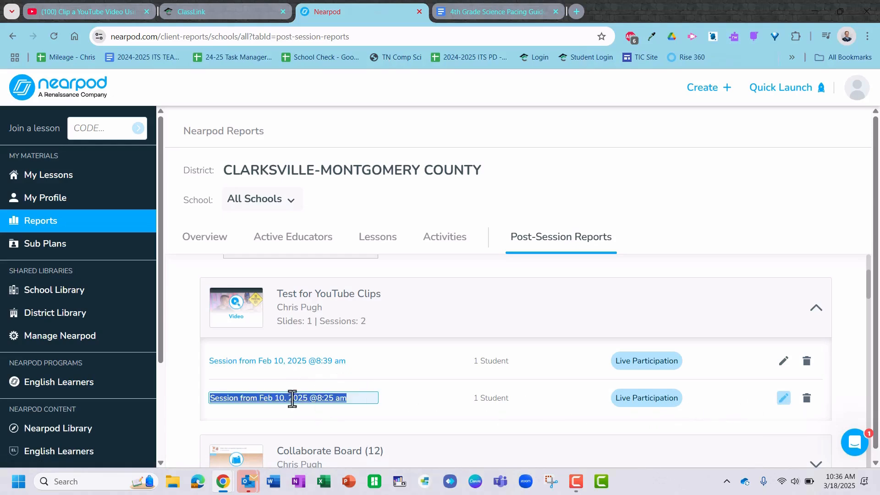
click(721, 389)
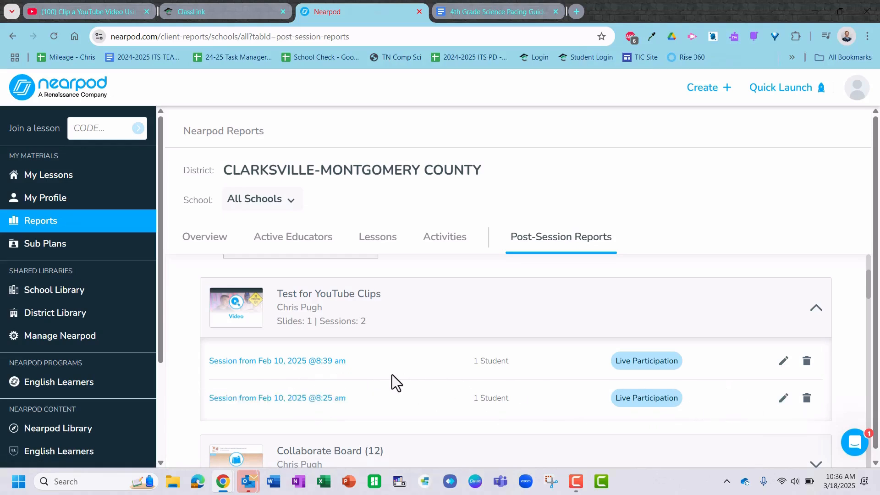
Step: Open the 8:39 am "Test for YouTube Clips" session report and examine its activity report and list of activities
click(329, 362)
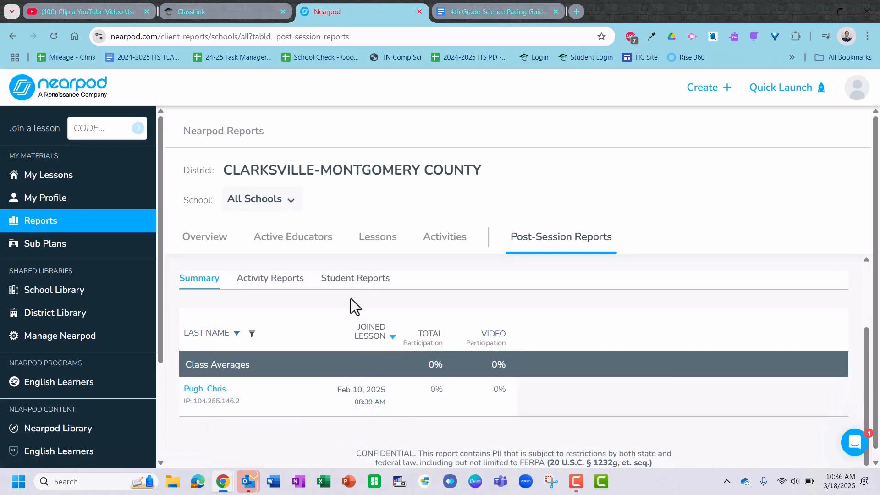
click(273, 281)
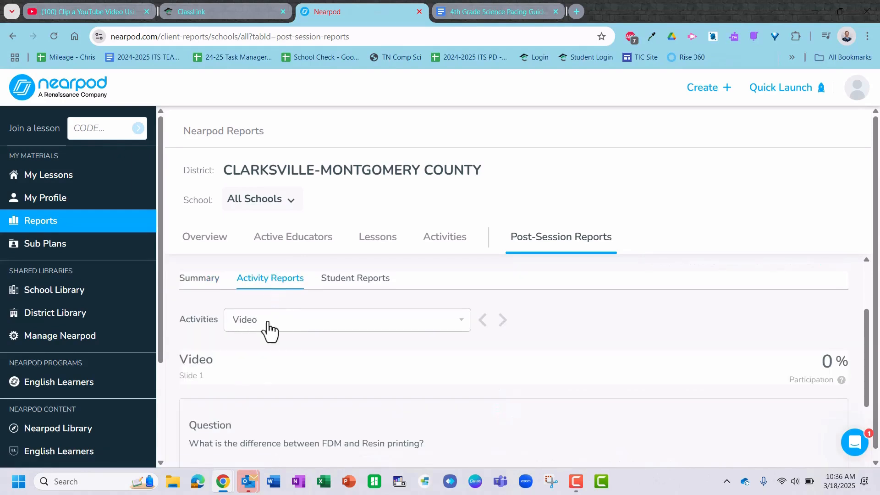
click(460, 323)
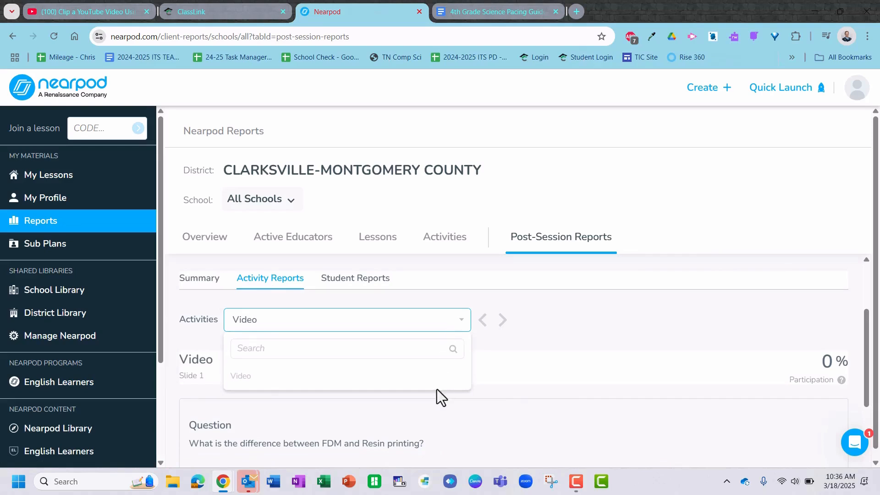
click(485, 369)
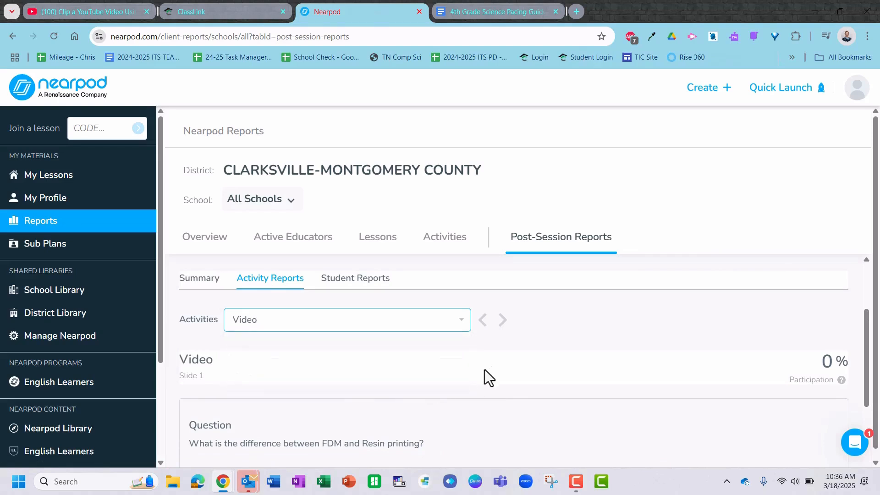
Step: Examine the video question's answers in the activity report and the individual student's responses in the student report
scroll(485, 369, down, 3)
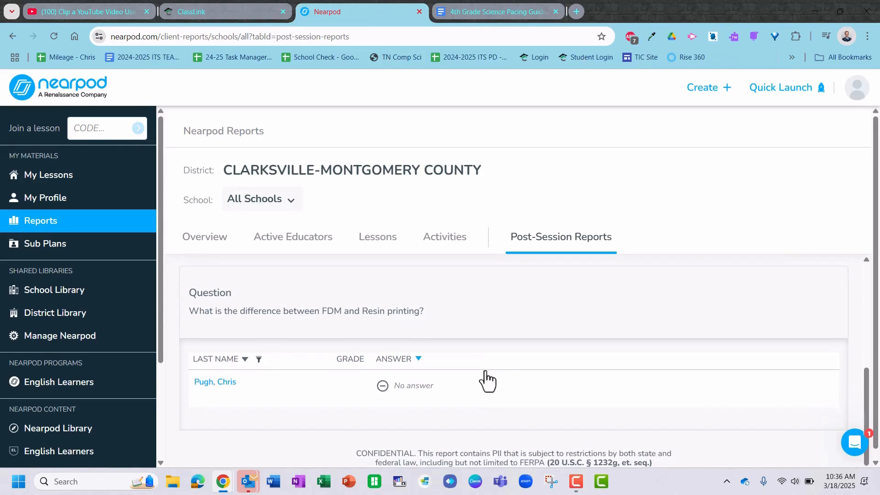
scroll(486, 379, up, 4)
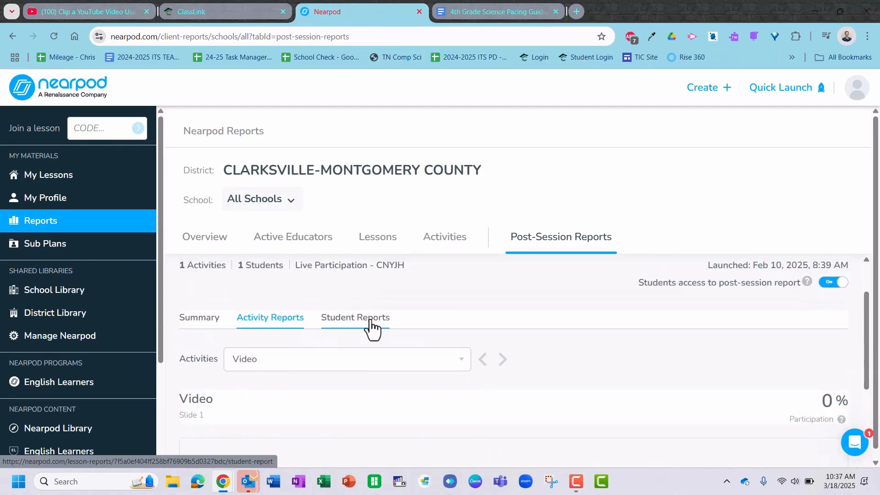
click(370, 321)
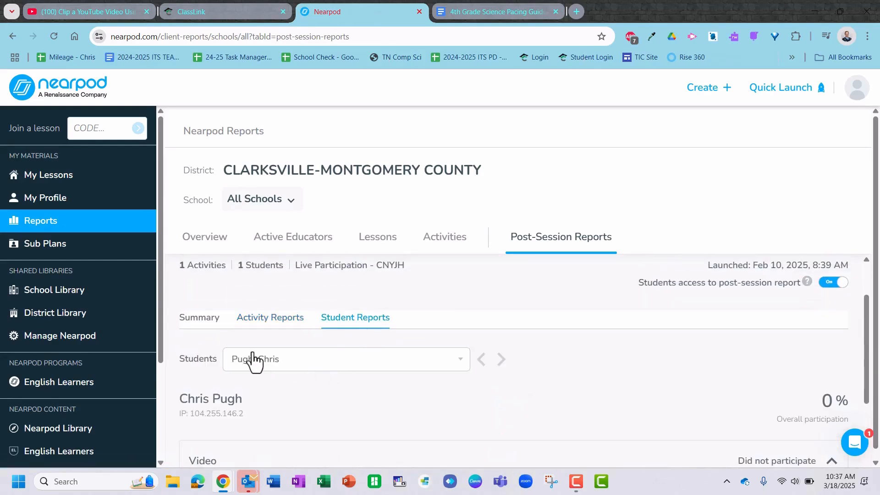
scroll(263, 410, down, 2)
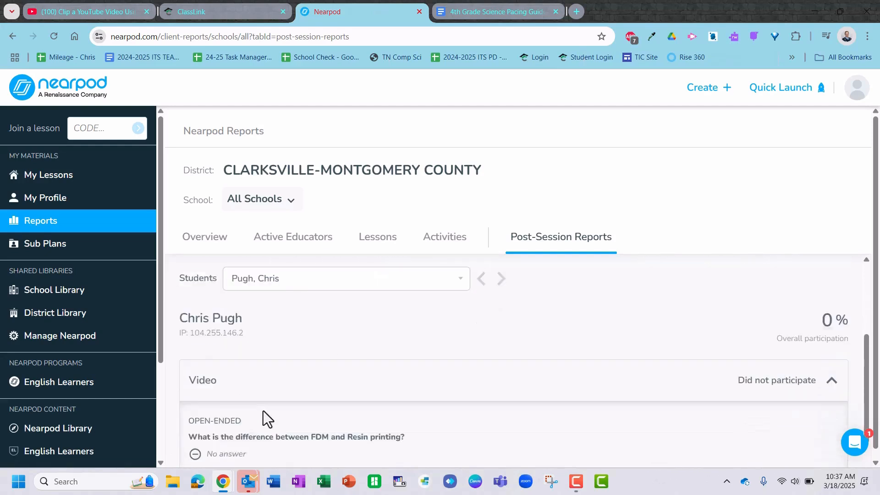
scroll(263, 410, down, 1)
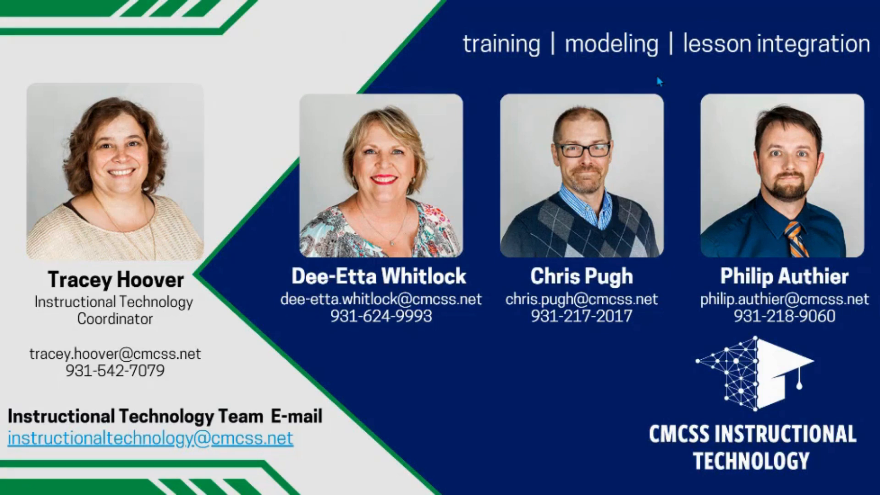
key(Right)
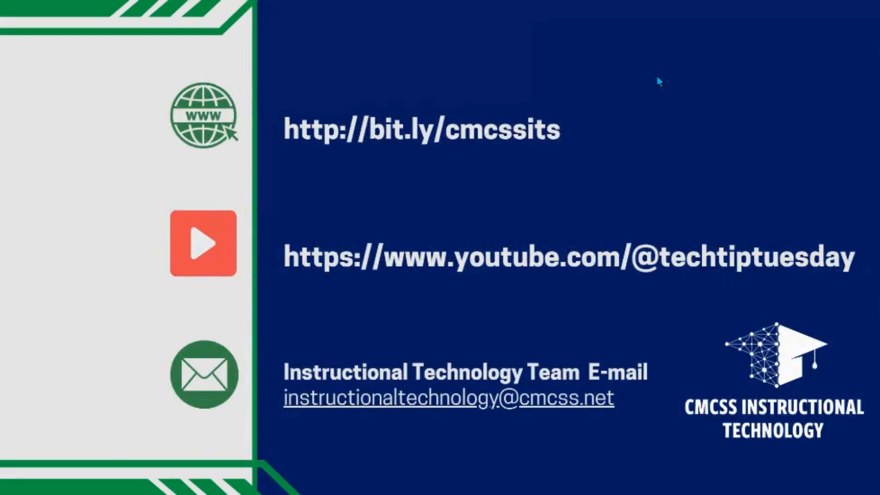